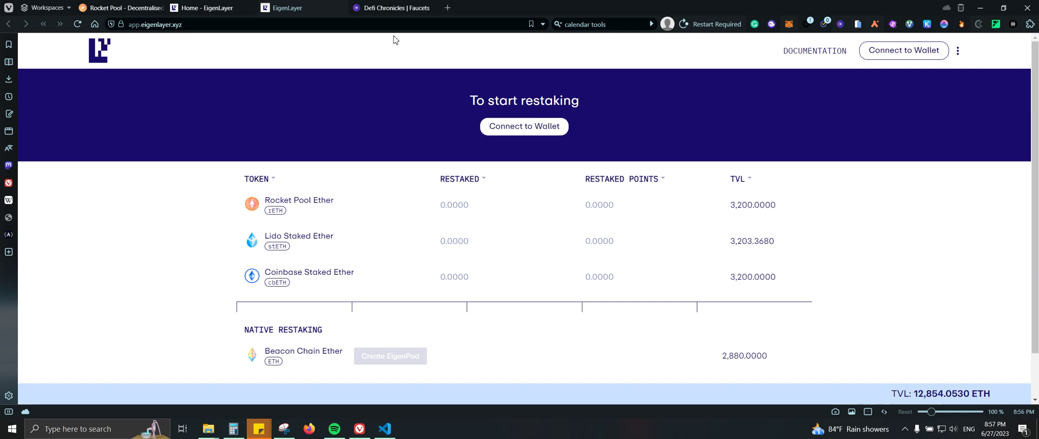
- Switch from EigenLayer to the 'Defi Chronicles | Faucets' tab
{"action": "left_click", "coordinate": [379, 10]}
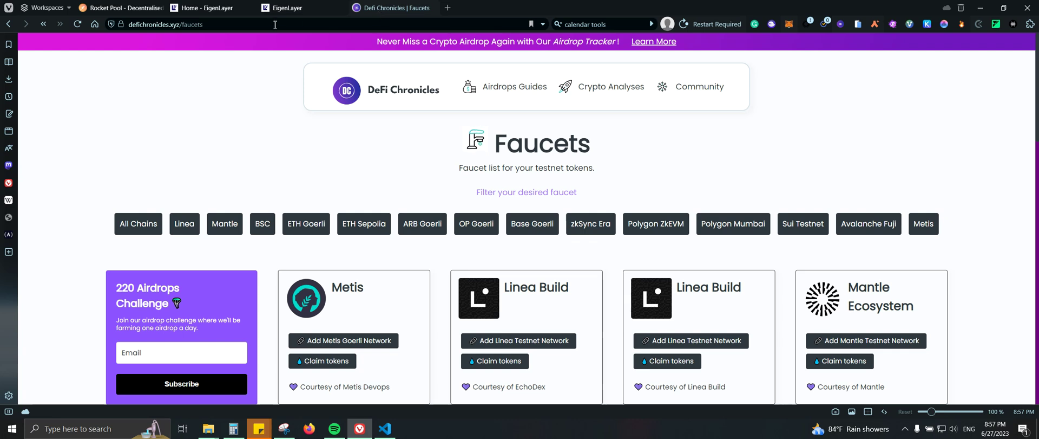
- Filter the faucet list to ETH Goerli and open Alchemy's Goerli faucet to claim tokens
{"action": "mouse_move", "coordinate": [285, 18]}
{"action": "left_click", "coordinate": [306, 223]}
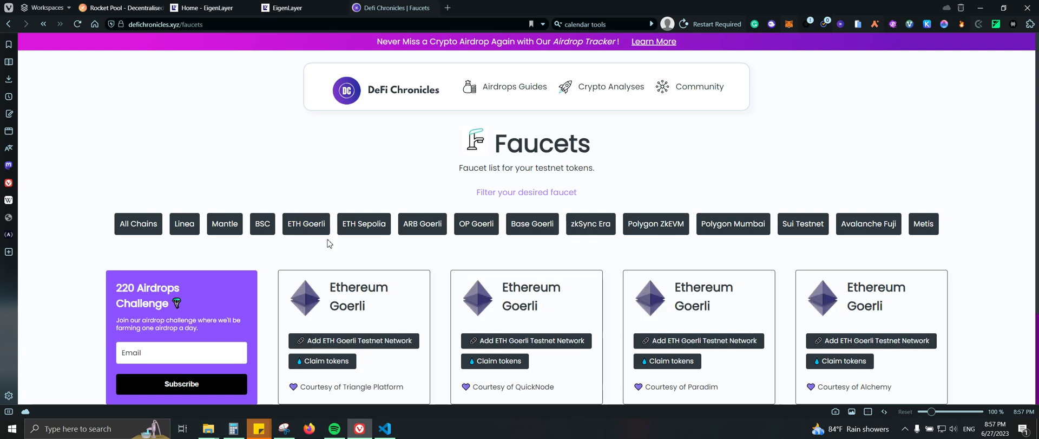
{"action": "scroll", "coordinate": [381, 229], "scroll_direction": "down", "scroll_amount": 1}
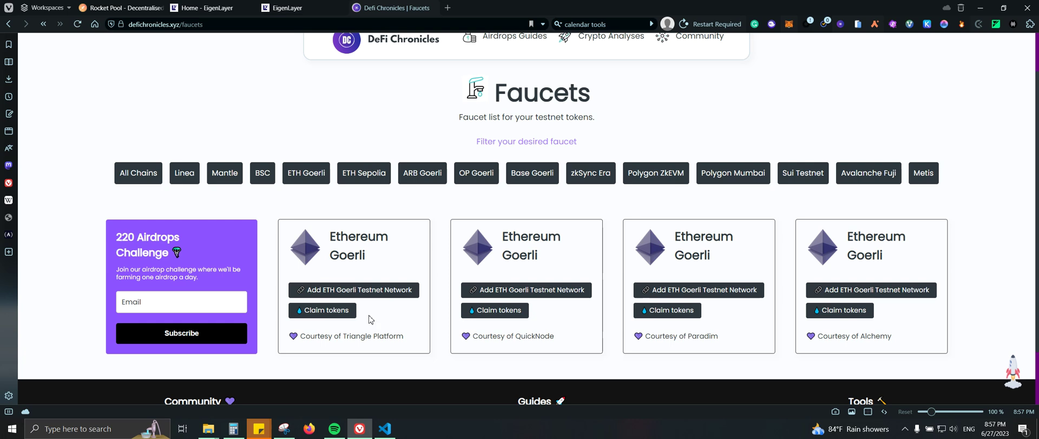
{"action": "left_click", "coordinate": [838, 310]}
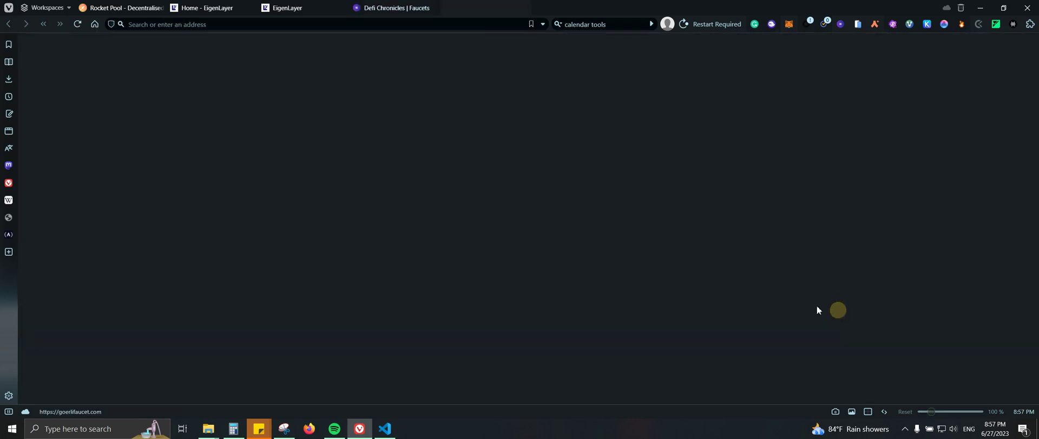
- Check the MetaMask wallet balance, then return to the loaded Goerli faucet page
{"action": "left_click", "coordinate": [788, 28]}
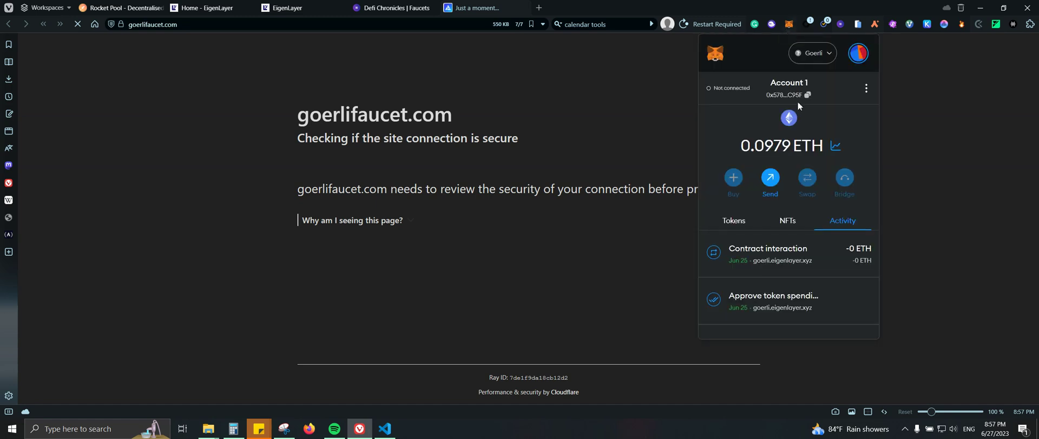
{"action": "left_click", "coordinate": [788, 28]}
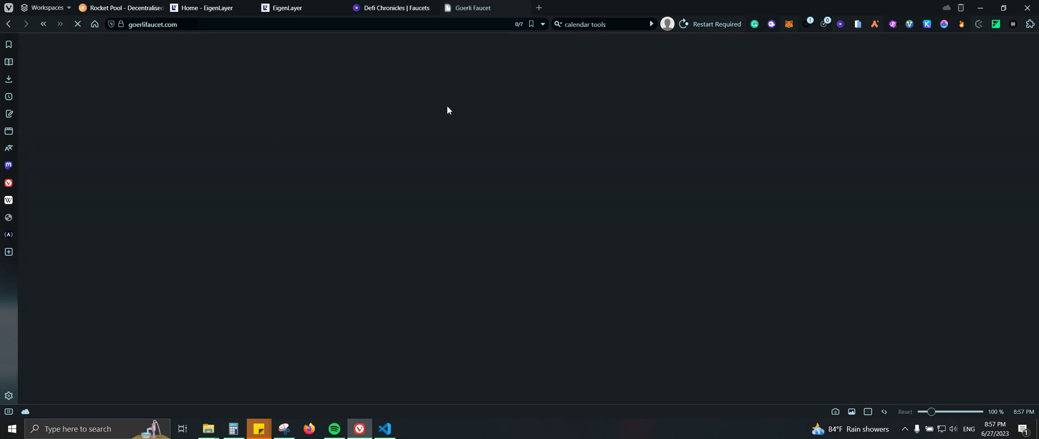
{"action": "left_click", "coordinate": [438, 8]}
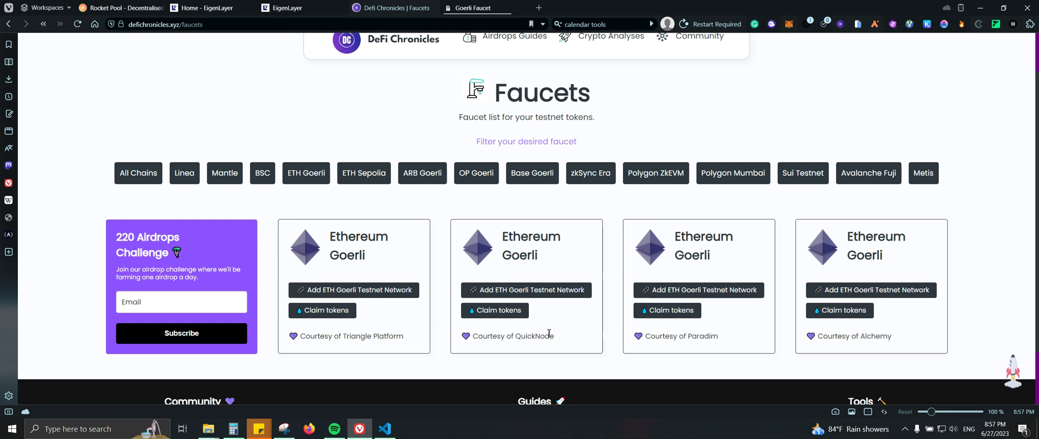
{"action": "left_click", "coordinate": [478, 4]}
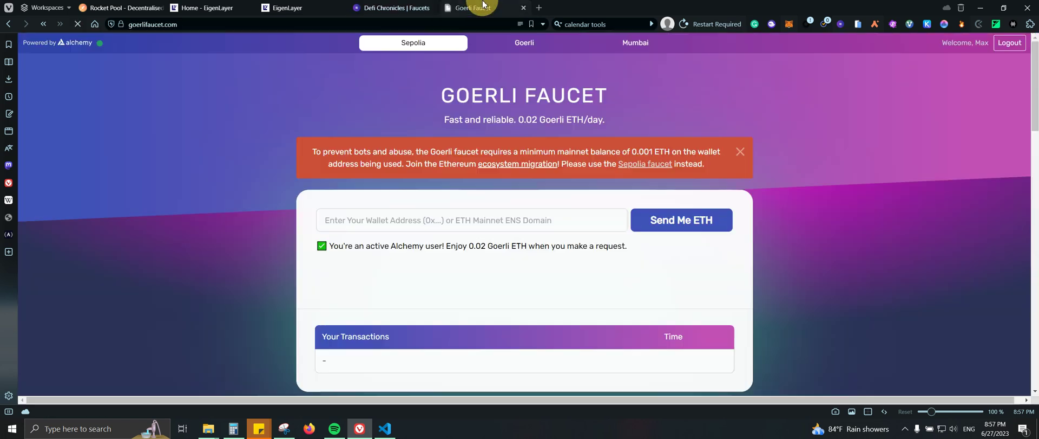
- Paste the wallet address, pass the reCAPTCHA and request 0.02 Goerli ETH
{"action": "left_click", "coordinate": [403, 218]}
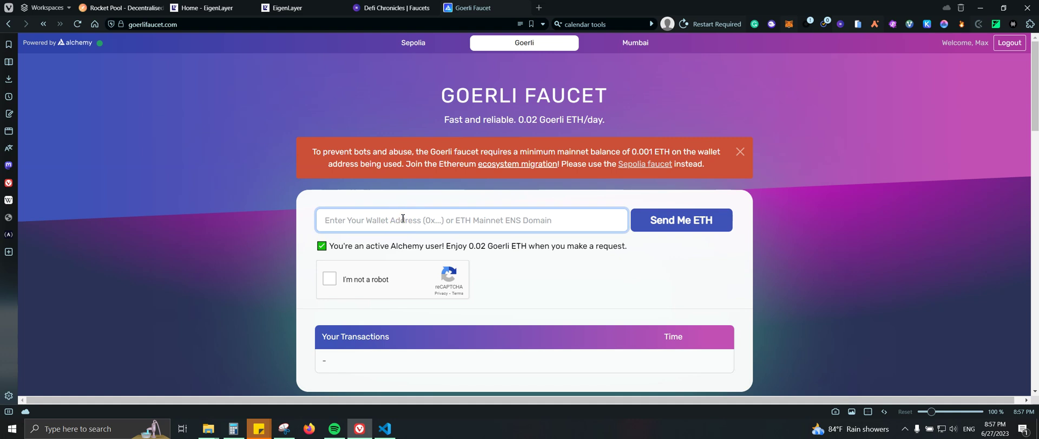
{"action": "type", "text": "0x578eEF570BBaAb9723feef4fF2F39F35e0C1C95F"}
{"action": "left_click", "coordinate": [331, 283]}
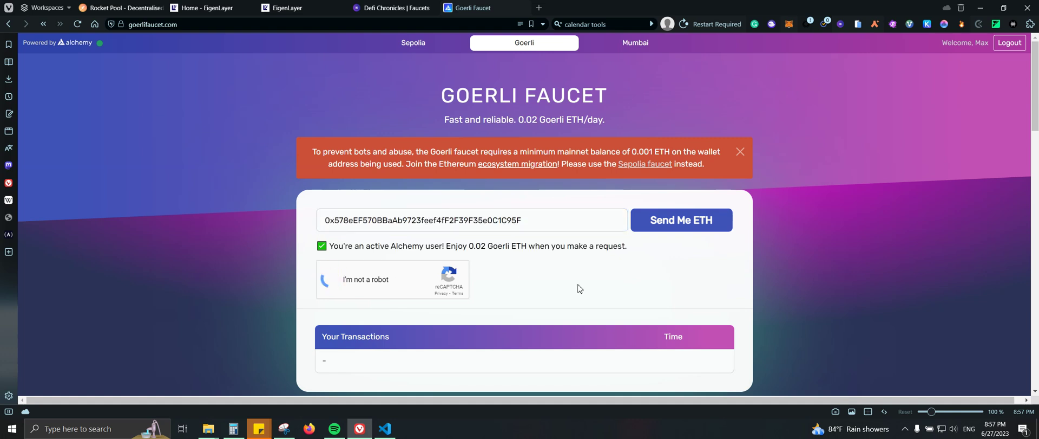
{"action": "left_click", "coordinate": [669, 231]}
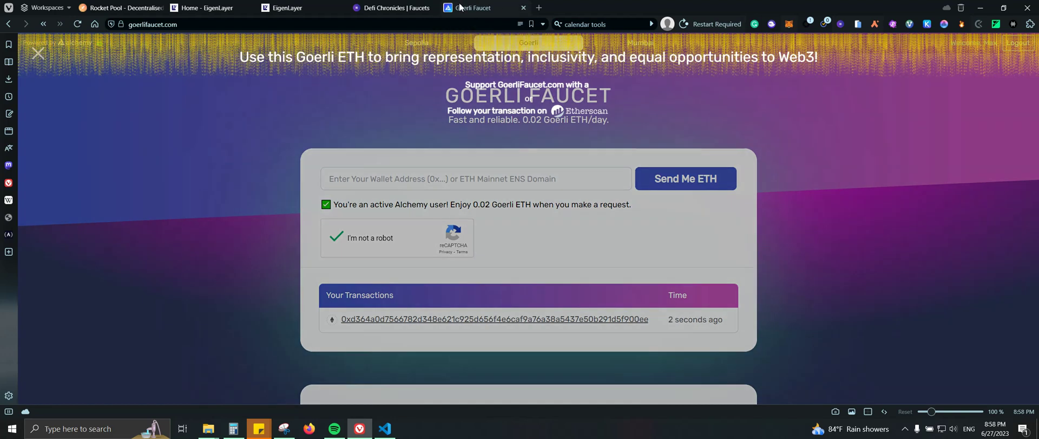
- Close the faucet tab and confirm the wallet balance is now 0.1179 ETH
{"action": "left_click", "coordinate": [523, 8]}
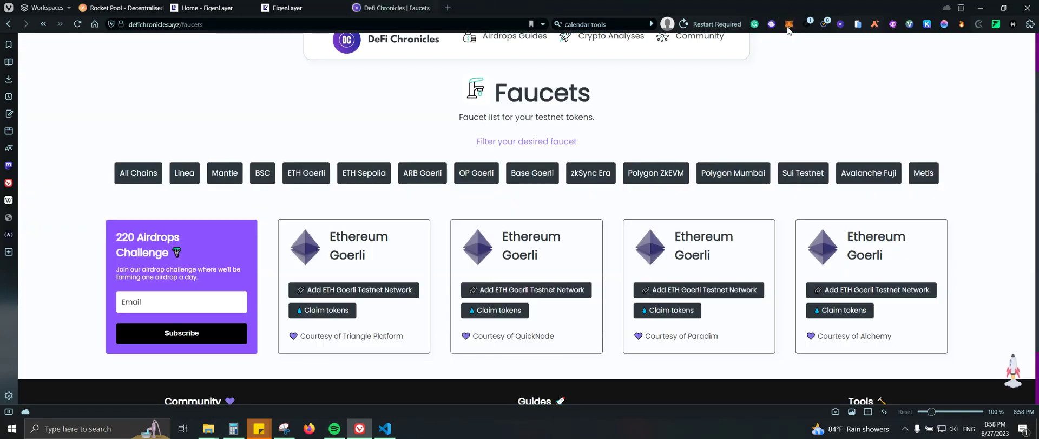
{"action": "left_click", "coordinate": [788, 27]}
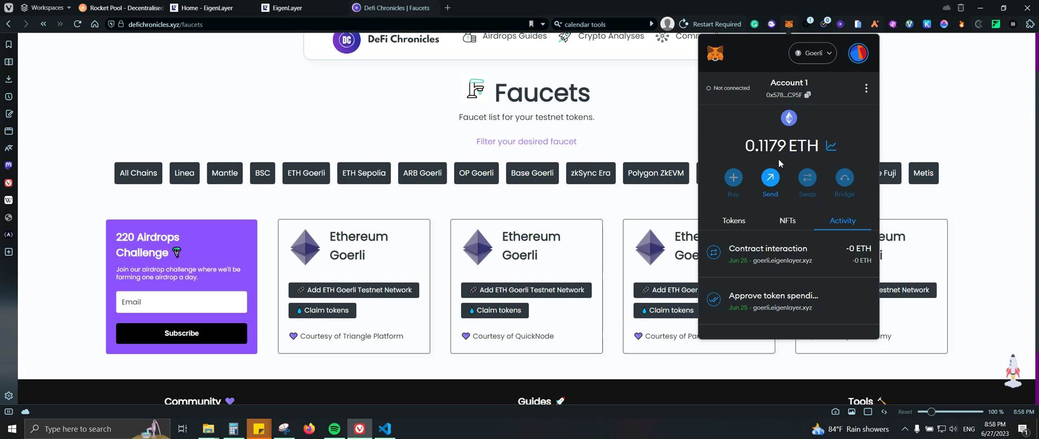
{"action": "left_click", "coordinate": [614, 133]}
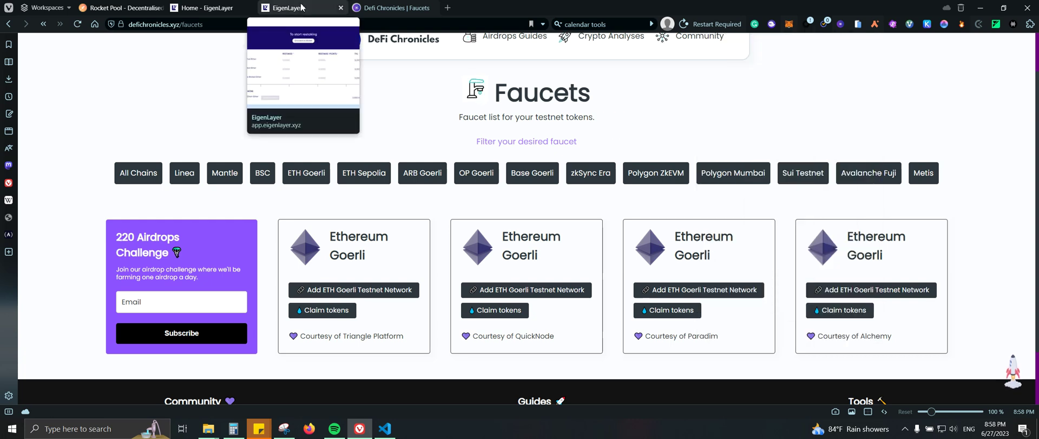
- Connect MetaMask to the reloaded Rocket Pool page, accepting the terms of service
{"action": "left_click", "coordinate": [122, 8]}
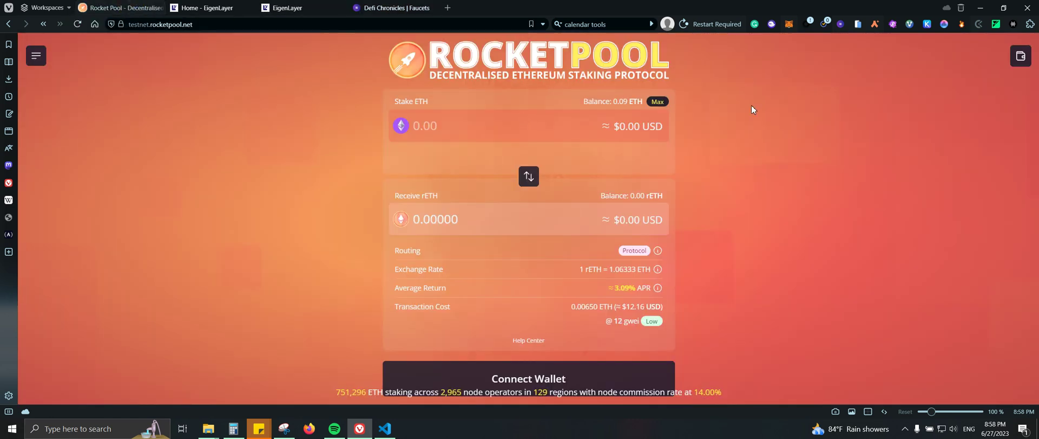
{"action": "left_click", "coordinate": [78, 24]}
{"action": "left_click", "coordinate": [1018, 61]}
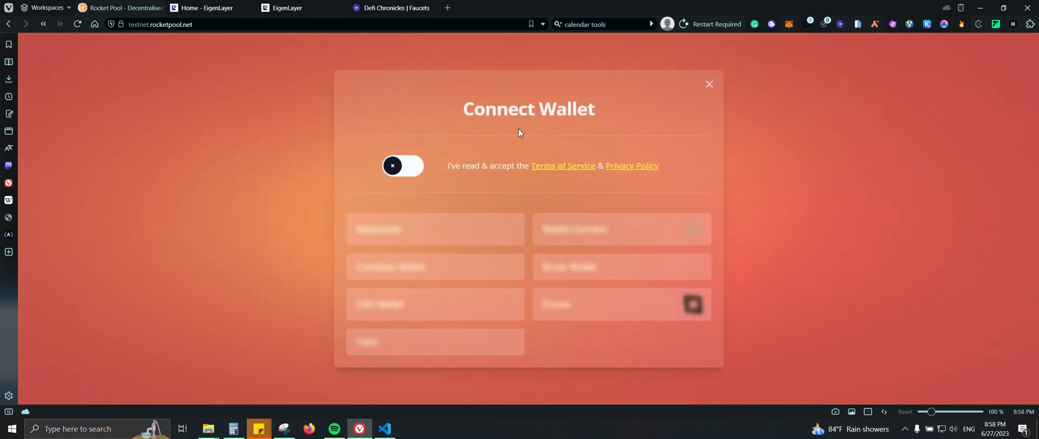
{"action": "left_click", "coordinate": [407, 161]}
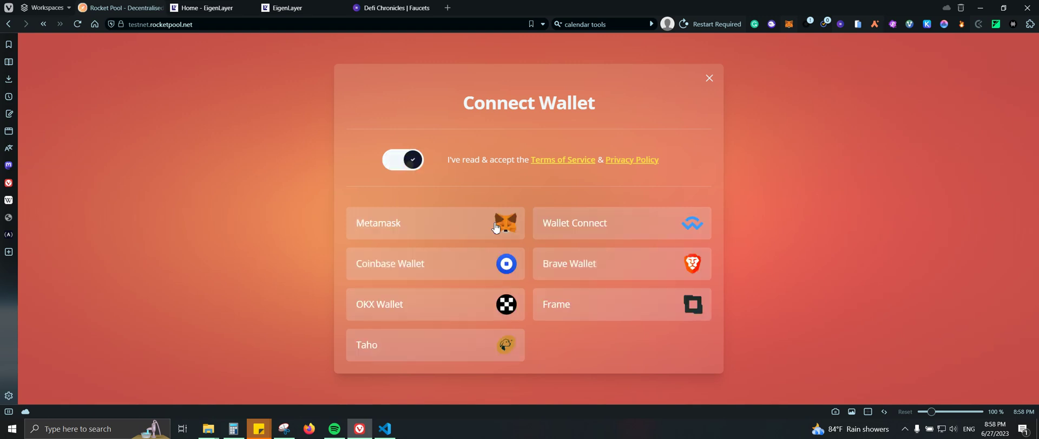
{"action": "left_click", "coordinate": [476, 221]}
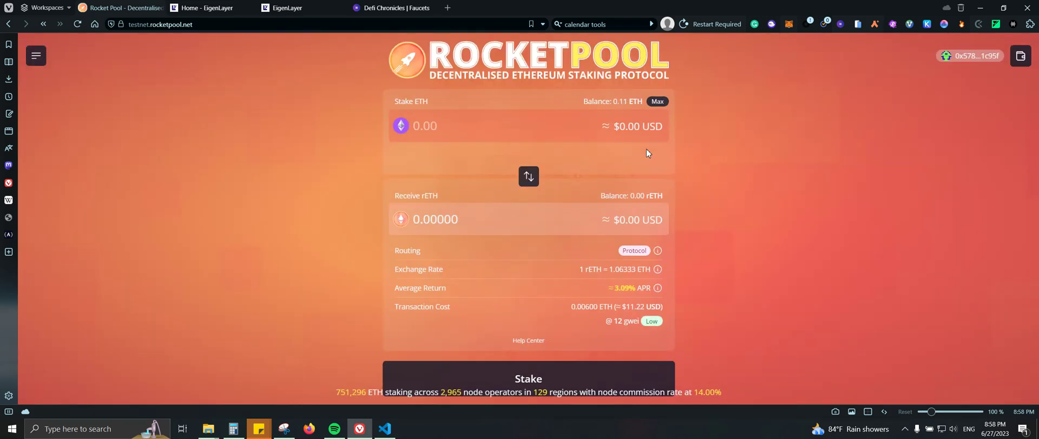
- Stake 0.05 ETH for 0.04699 rETH on Rocket Pool
{"action": "left_click", "coordinate": [509, 125]}
{"action": "type", "text": "0"}
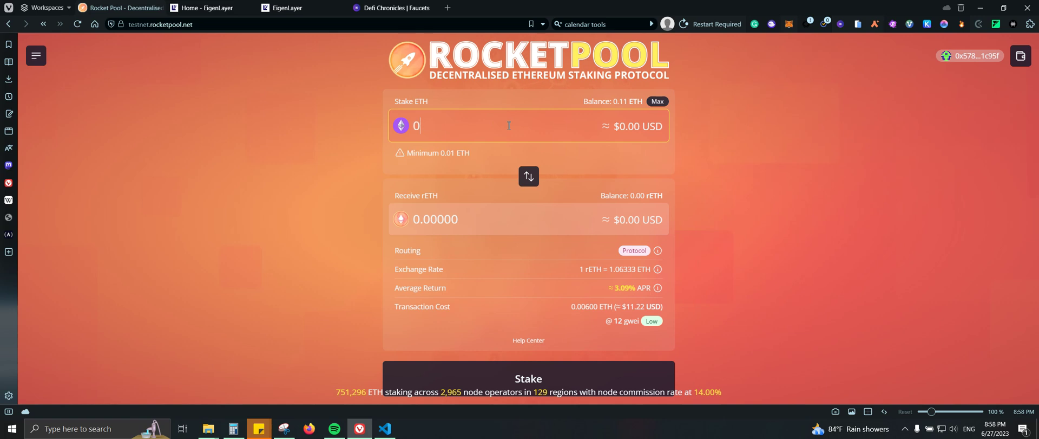
{"action": "type", "text": ".05"}
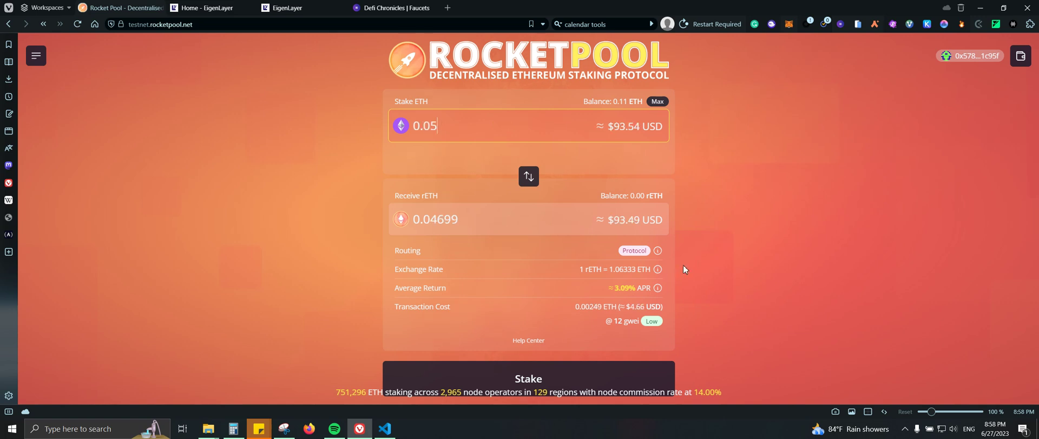
{"action": "left_click", "coordinate": [615, 373]}
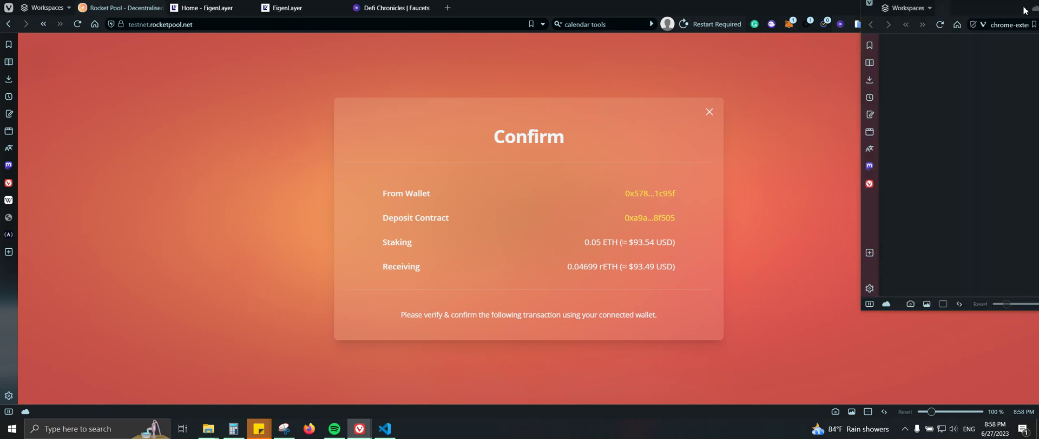
- Confirm and submit the 0.05 ETH Rocket Pool deposit in MetaMask
{"action": "left_click_drag", "start_coordinate": [1005, 12], "coordinate": [758, 55]}
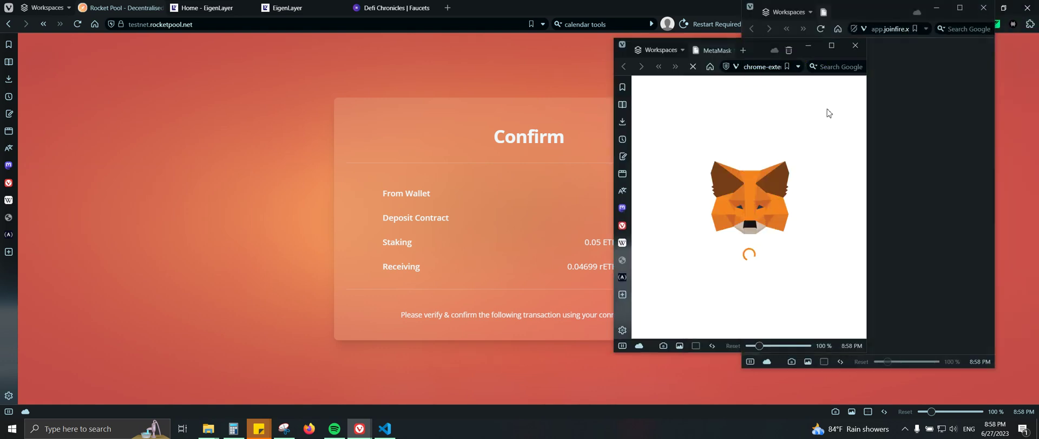
{"action": "left_click", "coordinate": [983, 8]}
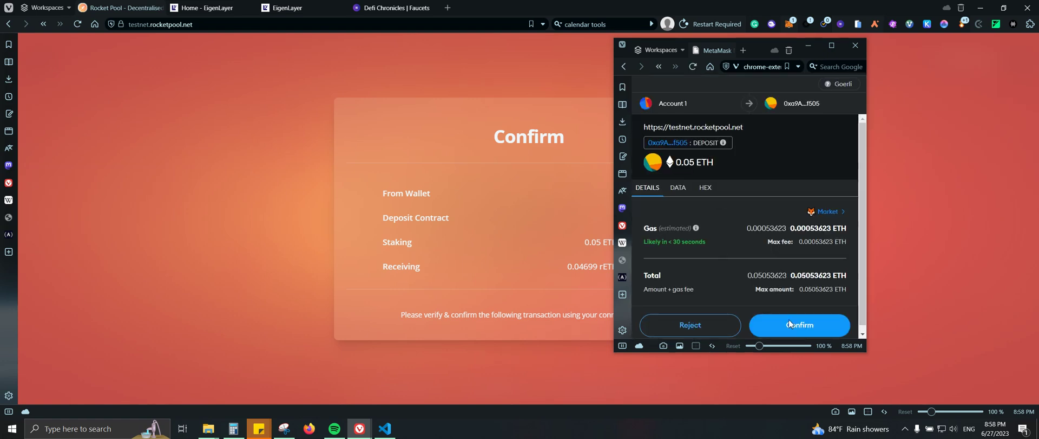
{"action": "left_click", "coordinate": [790, 324]}
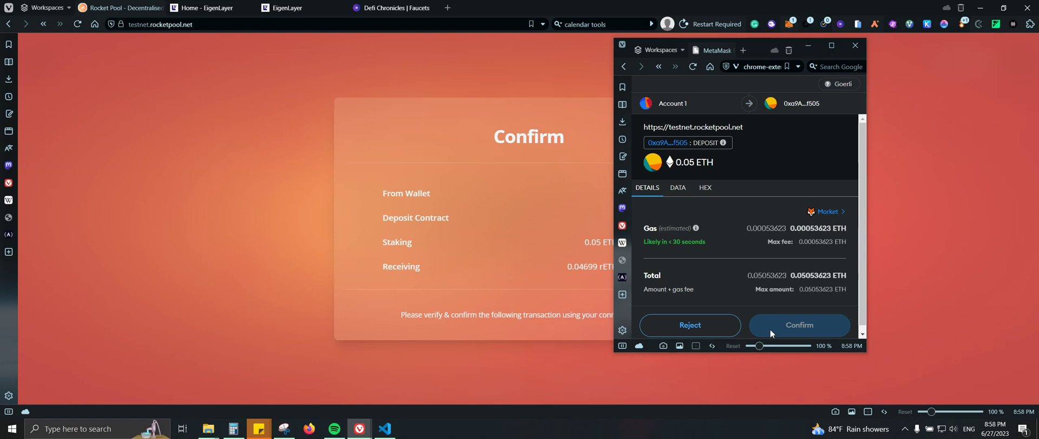
{"action": "left_click", "coordinate": [773, 327]}
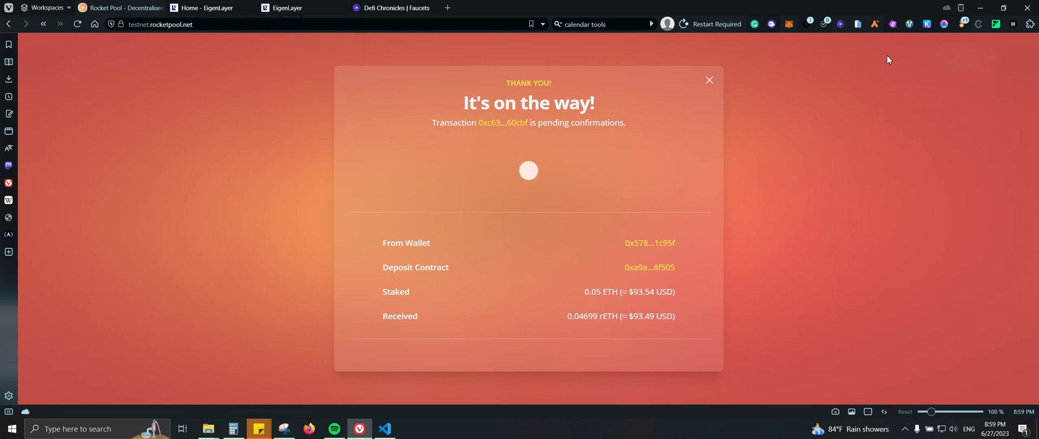
- Speed up the pending 0.05 ETH deposit in MetaMask and close its confirmed details
{"action": "left_click", "coordinate": [789, 25]}
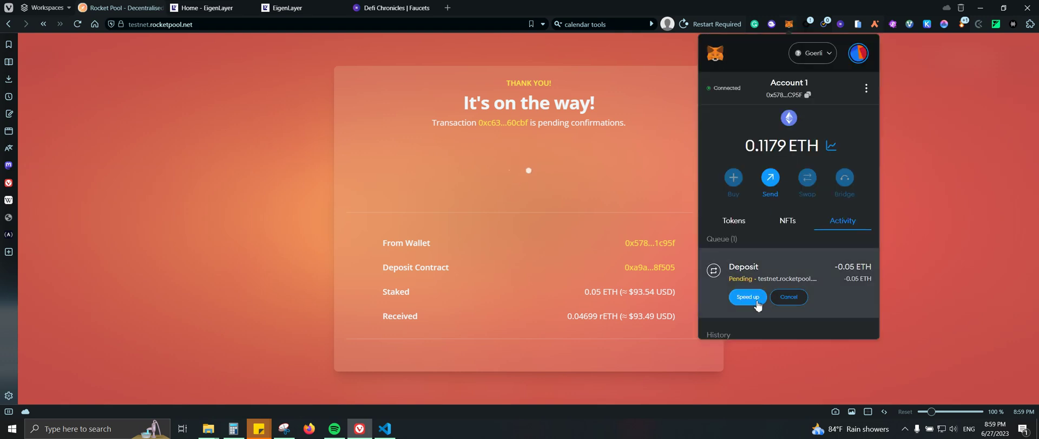
{"action": "left_click", "coordinate": [755, 299]}
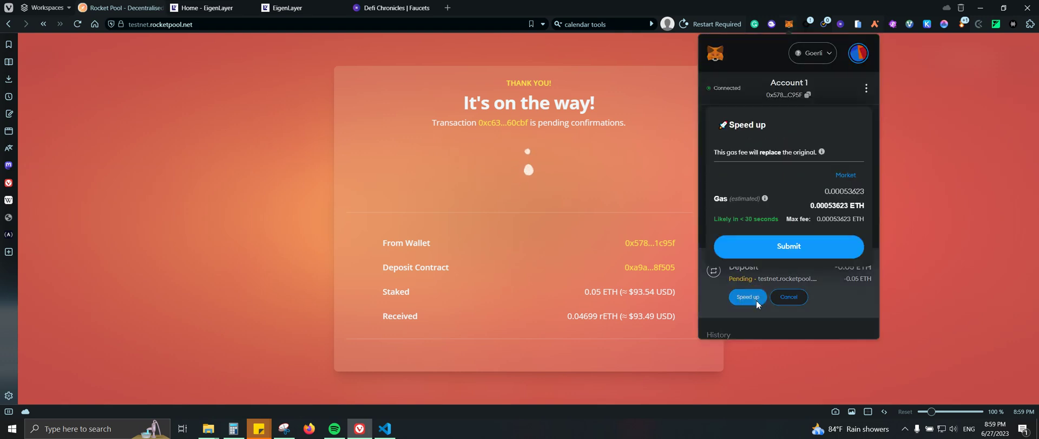
{"action": "left_click", "coordinate": [815, 246]}
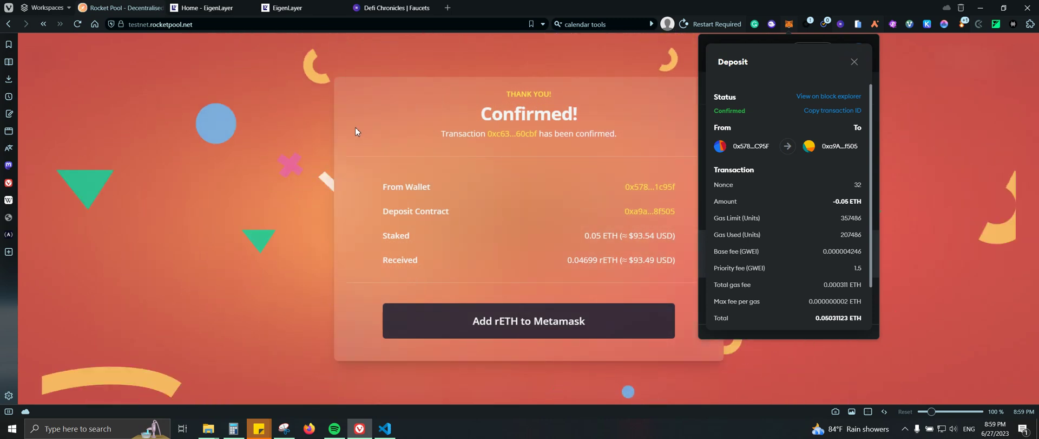
{"action": "left_click", "coordinate": [842, 73]}
{"action": "left_click", "coordinate": [293, 9]}
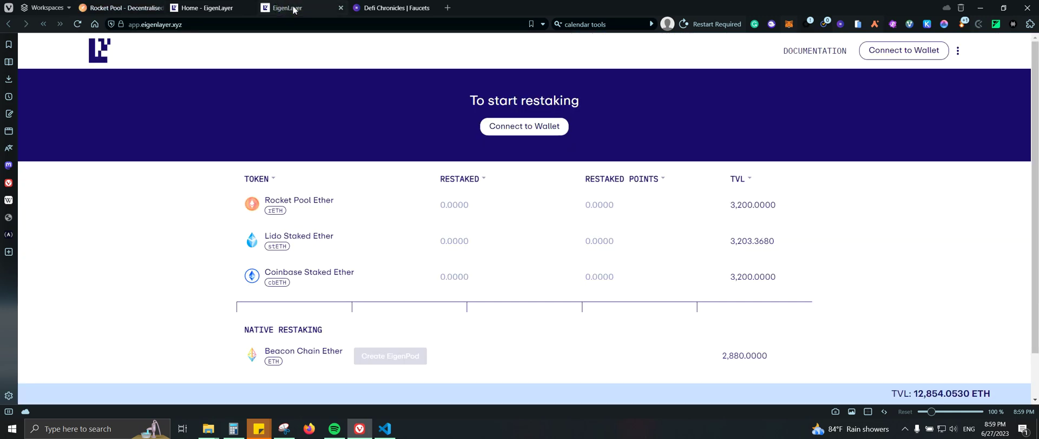
{"action": "left_click", "coordinate": [531, 130]}
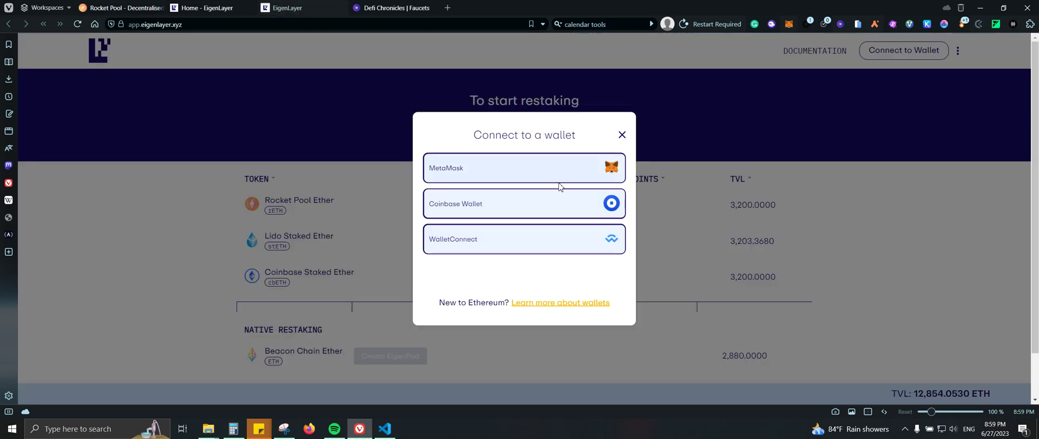
{"action": "left_click", "coordinate": [557, 163]}
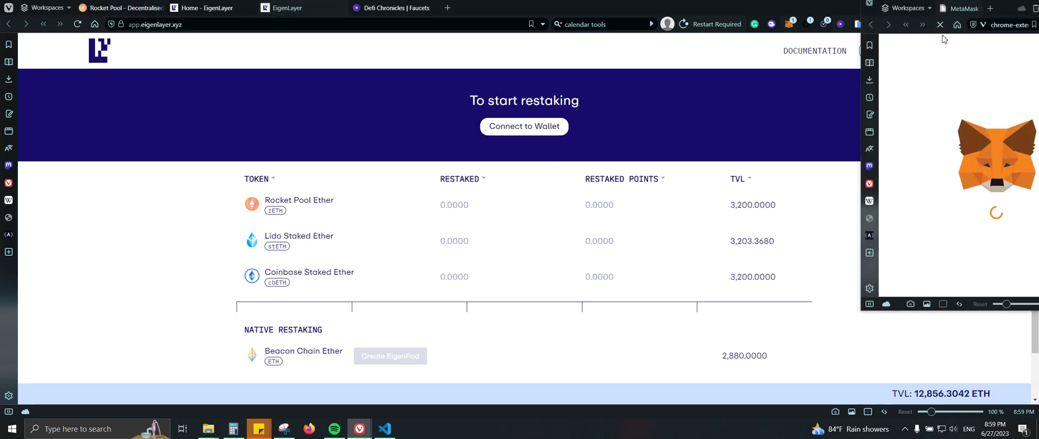
{"action": "left_click_drag", "start_coordinate": [994, 17], "coordinate": [703, 86]}
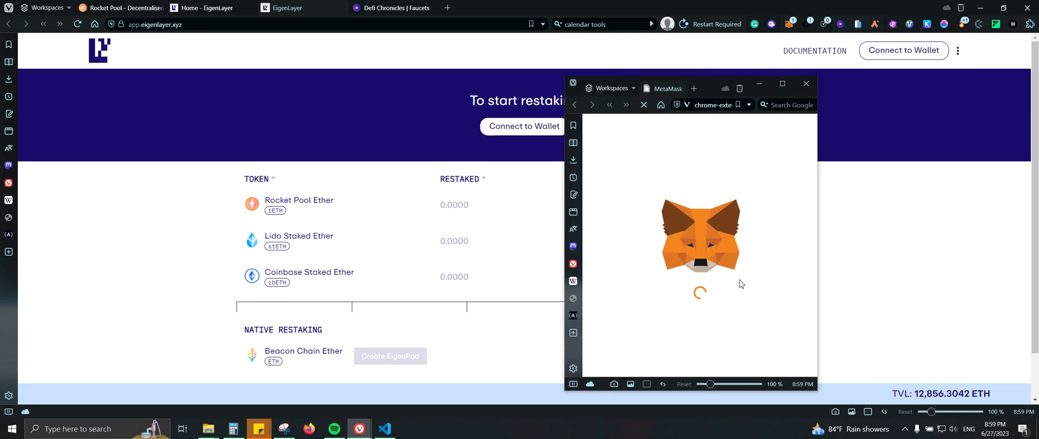
{"action": "left_click", "coordinate": [789, 358]}
{"action": "left_click", "coordinate": [789, 357]}
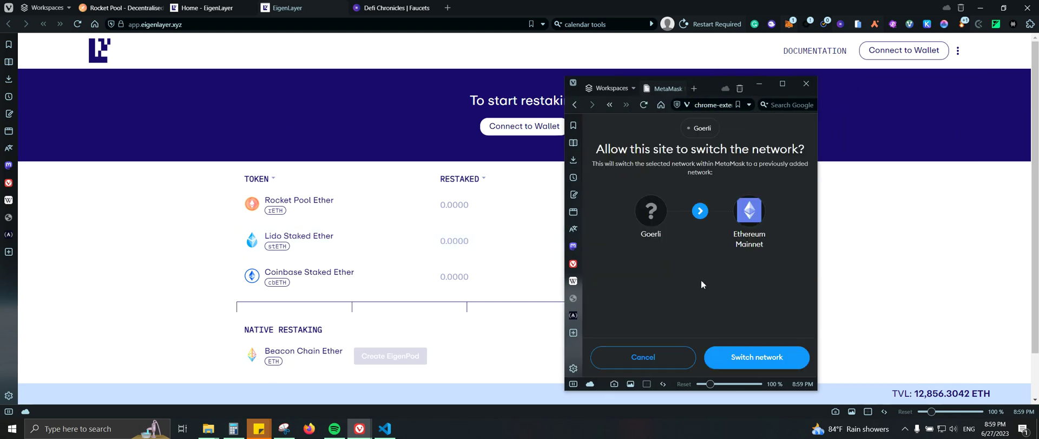
{"action": "left_click", "coordinate": [645, 359]}
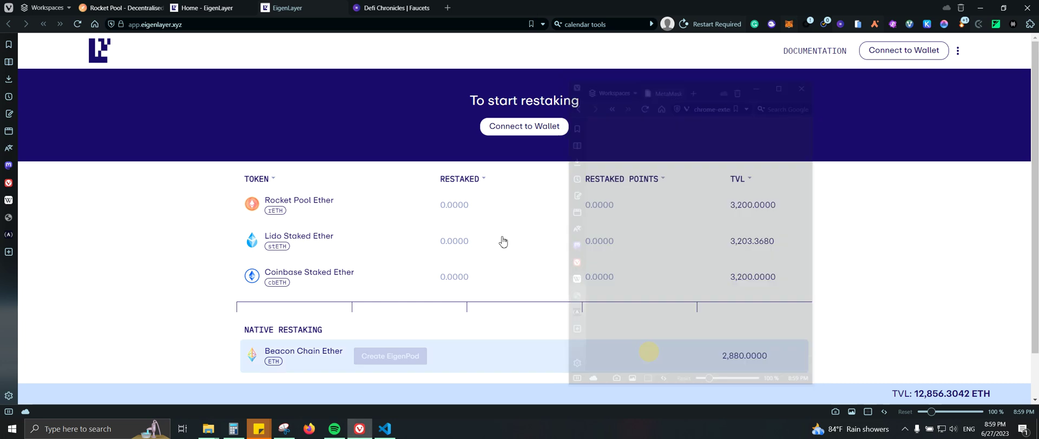
{"action": "scroll", "coordinate": [830, 179], "scroll_direction": "down", "scroll_amount": 1}
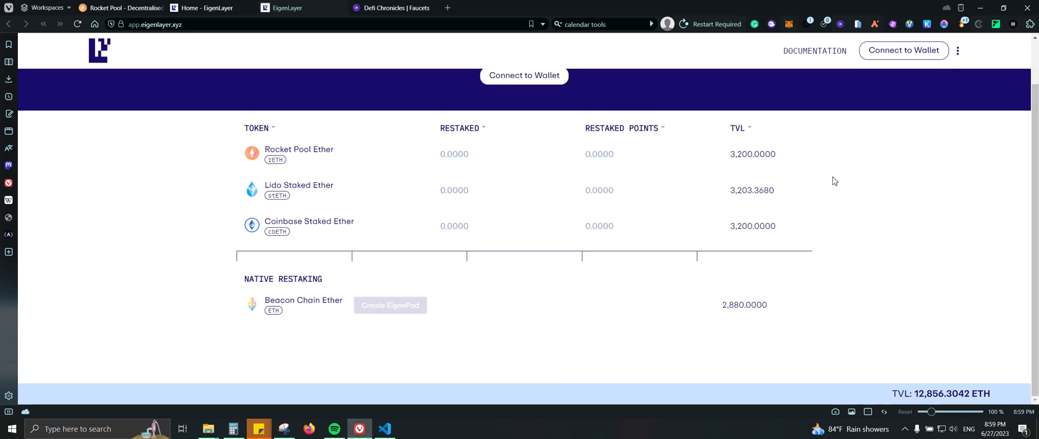
- Go to goerli.eigenlayer.xyz by typing 'eigen' in the address bar
{"action": "left_click", "coordinate": [960, 54]}
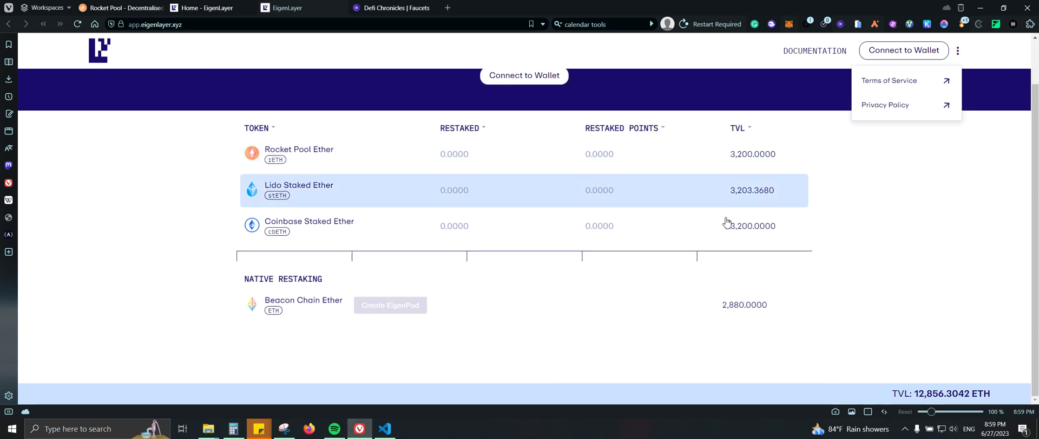
{"action": "scroll", "coordinate": [815, 298], "scroll_direction": "up", "scroll_amount": 1}
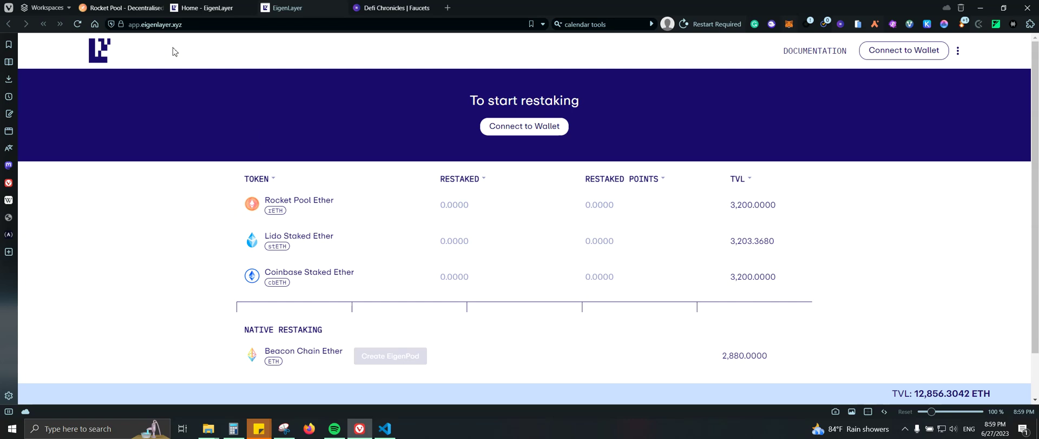
{"action": "left_click", "coordinate": [170, 25]}
{"action": "type", "text": "eigen"}
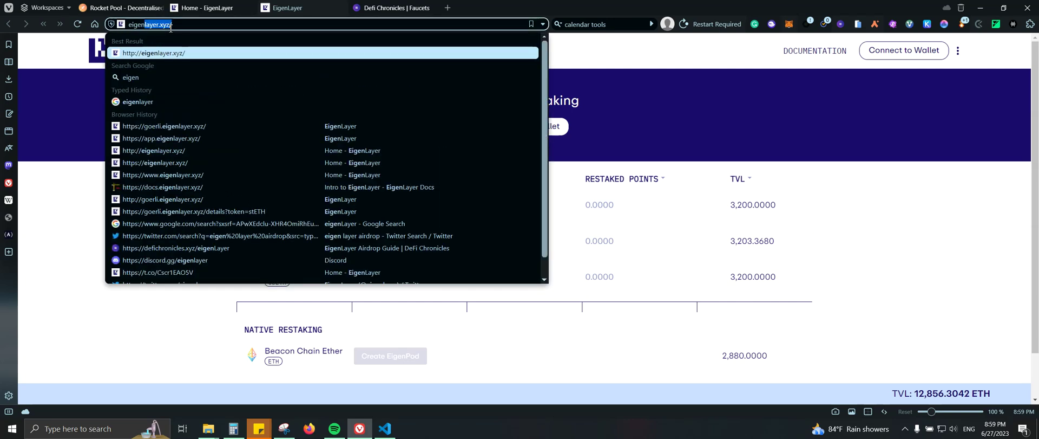
{"action": "left_click", "coordinate": [172, 126]}
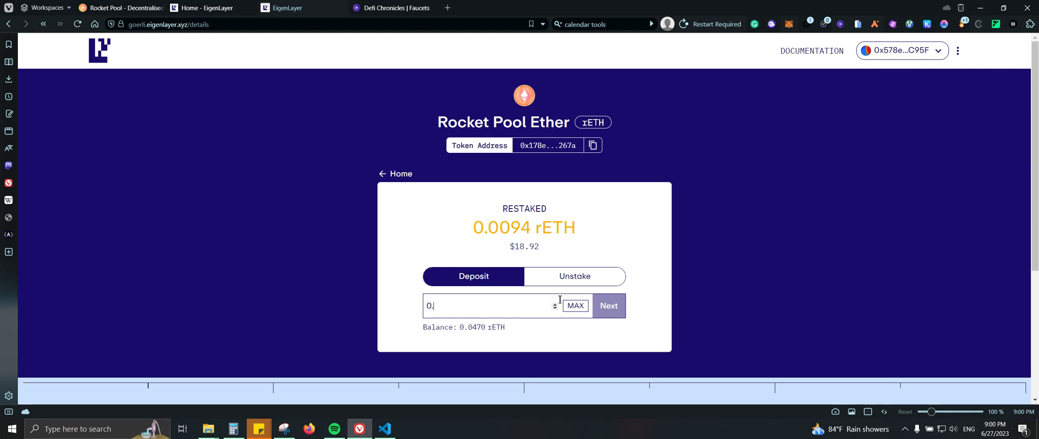
- Enter the full 0.0470 rETH balance with MAX and proceed to deposit
{"action": "left_click", "coordinate": [576, 305]}
{"action": "scroll", "coordinate": [627, 304], "scroll_direction": "down", "scroll_amount": 2}
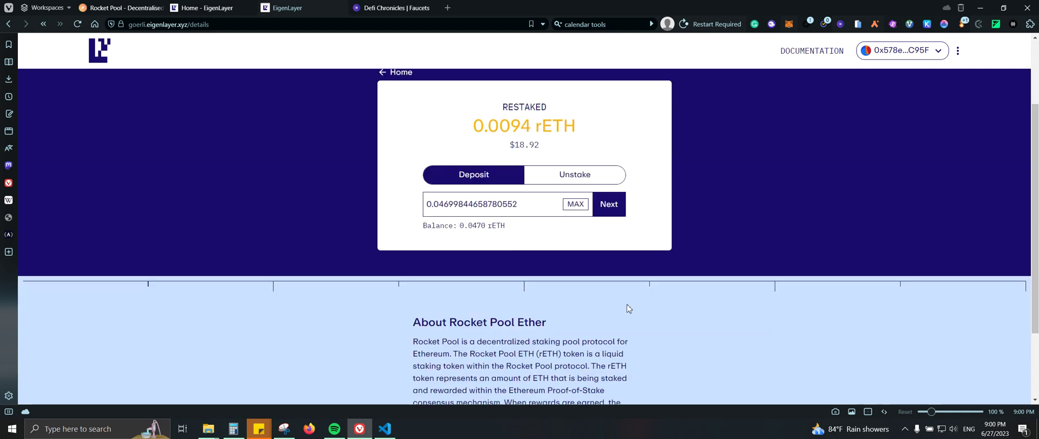
{"action": "left_click", "coordinate": [606, 206]}
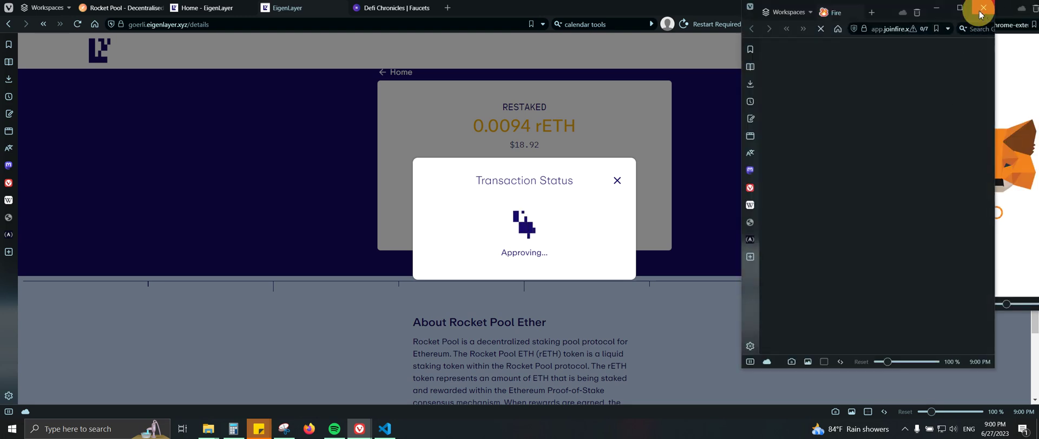
- Set the MetaMask rETH spending cap to Max and approve it
{"action": "left_click", "coordinate": [981, 12]}
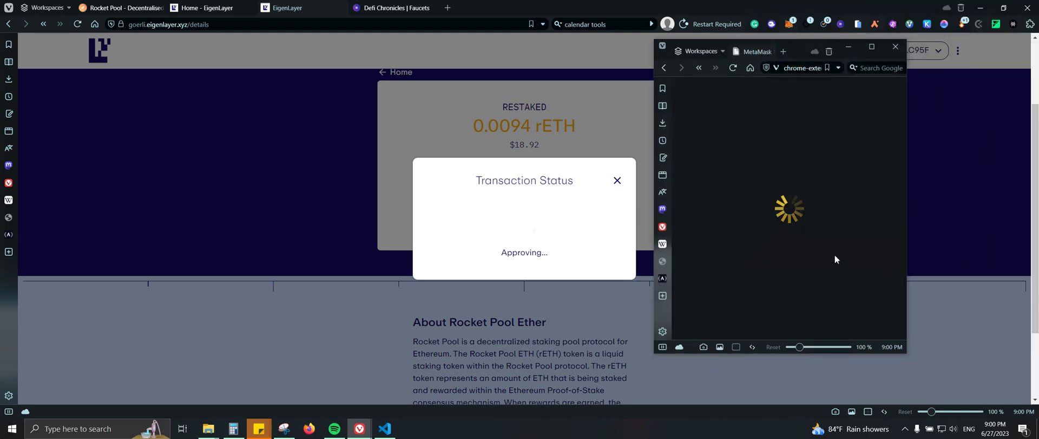
{"action": "left_click", "coordinate": [863, 268]}
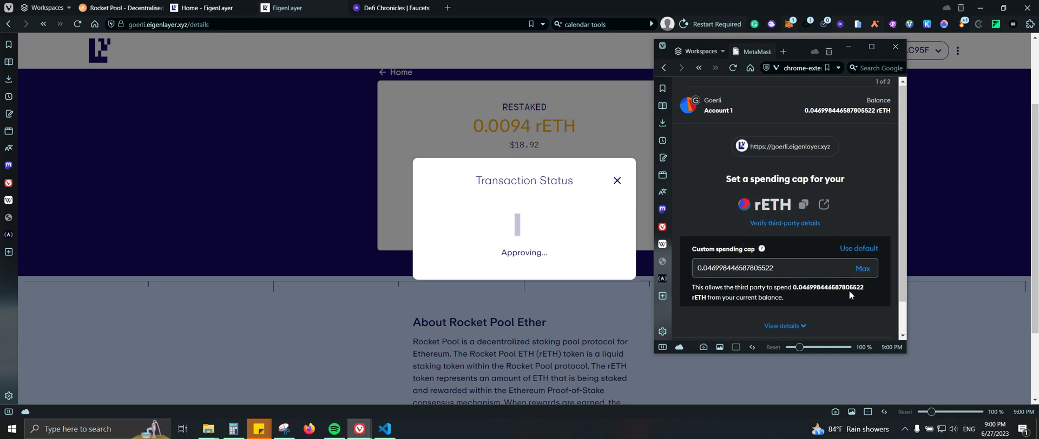
{"action": "scroll", "coordinate": [849, 290], "scroll_direction": "down", "scroll_amount": 3}
{"action": "left_click", "coordinate": [836, 331]}
{"action": "left_click", "coordinate": [834, 332]}
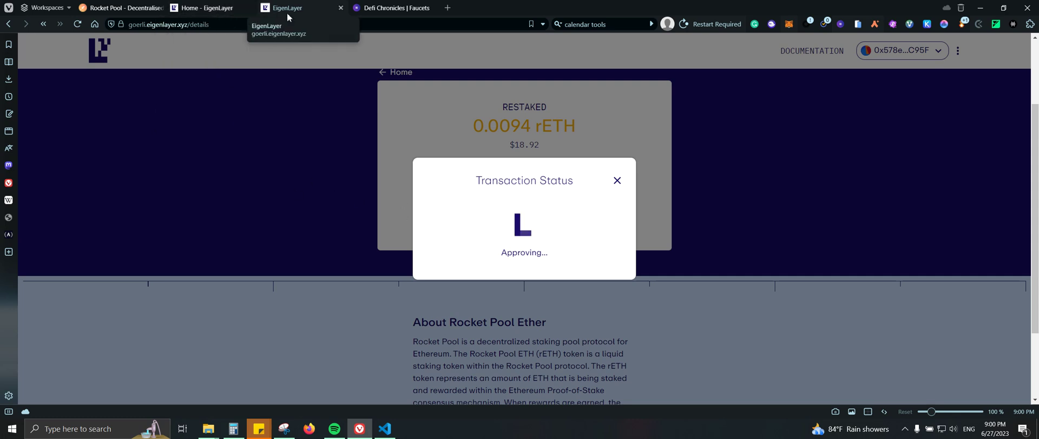
- Speed up the pending rETH approval with a higher fee and close the Fire window
{"action": "left_click", "coordinate": [790, 25]}
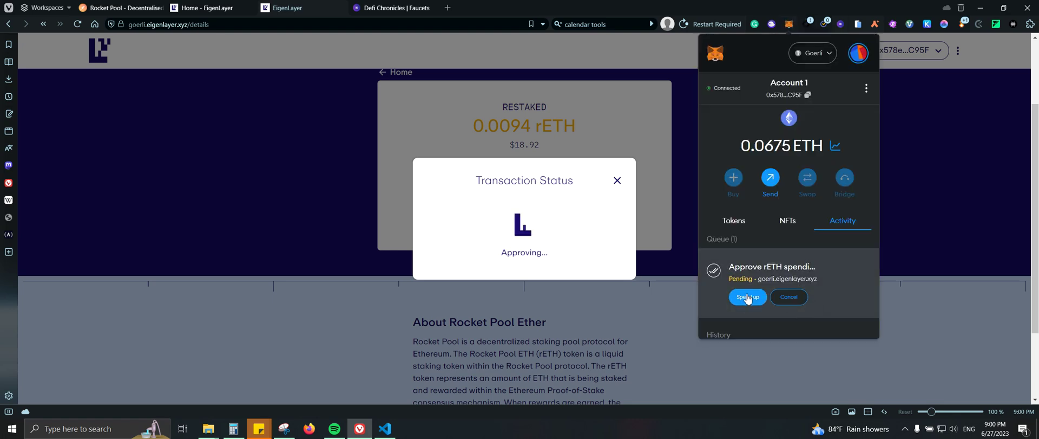
{"action": "left_click", "coordinate": [747, 296]}
{"action": "left_click", "coordinate": [769, 248]}
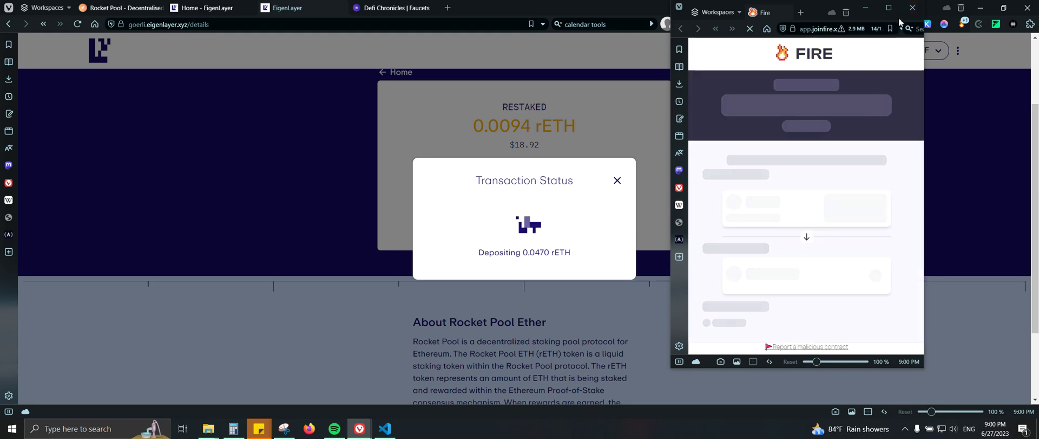
{"action": "left_click", "coordinate": [913, 8]}
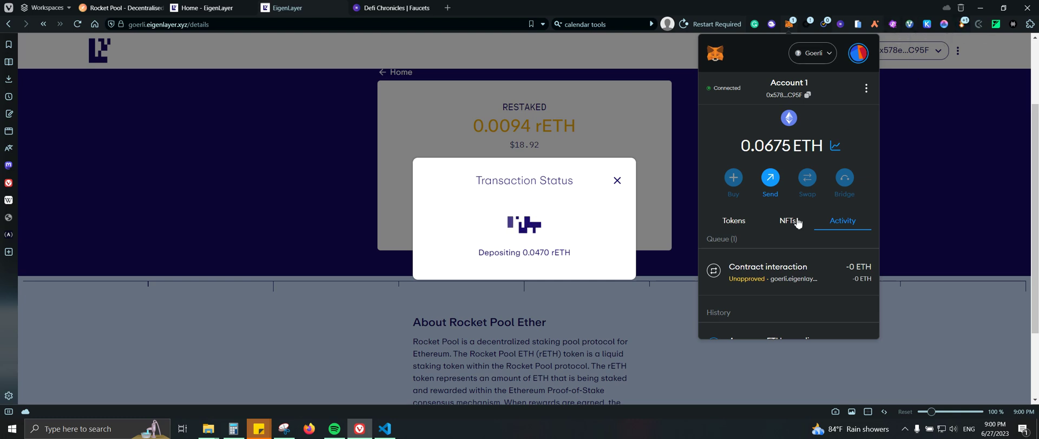
- Review MetaMask's Tokens and Activity for the unapproved deposit, then reopen the wallet
{"action": "left_click", "coordinate": [753, 220]}
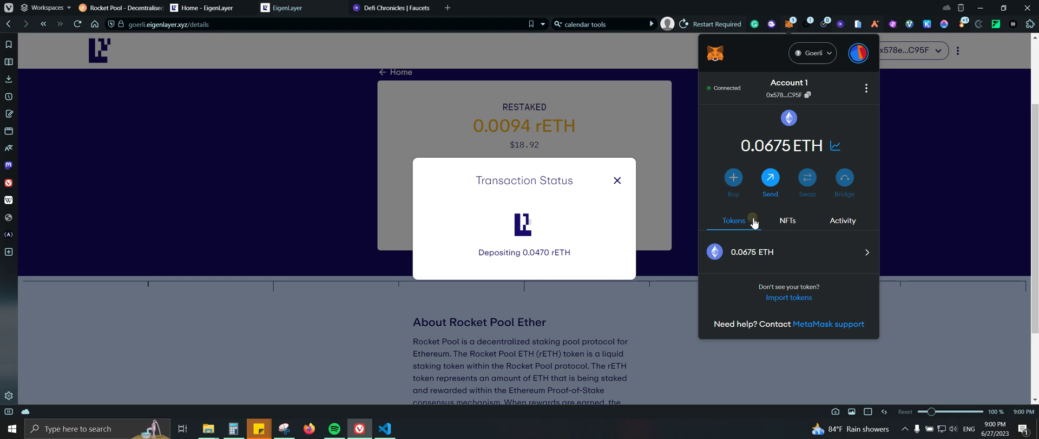
{"action": "left_click", "coordinate": [838, 222]}
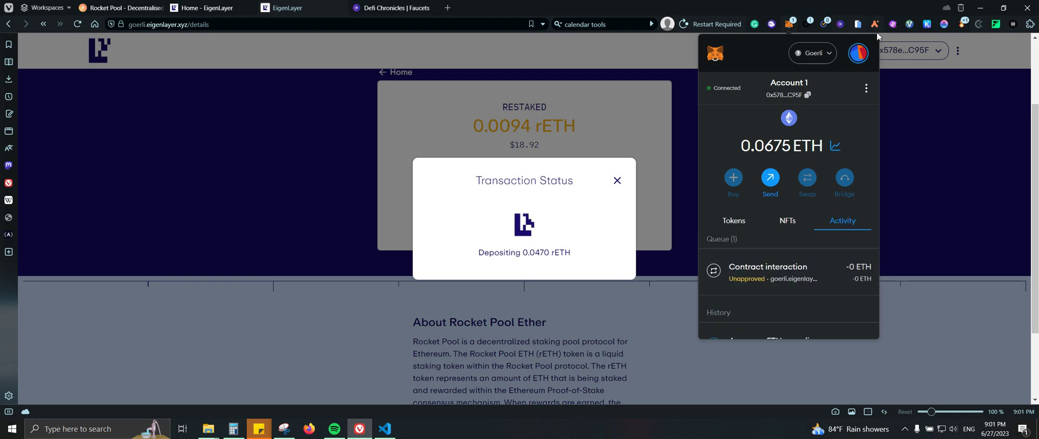
{"action": "left_click", "coordinate": [789, 25]}
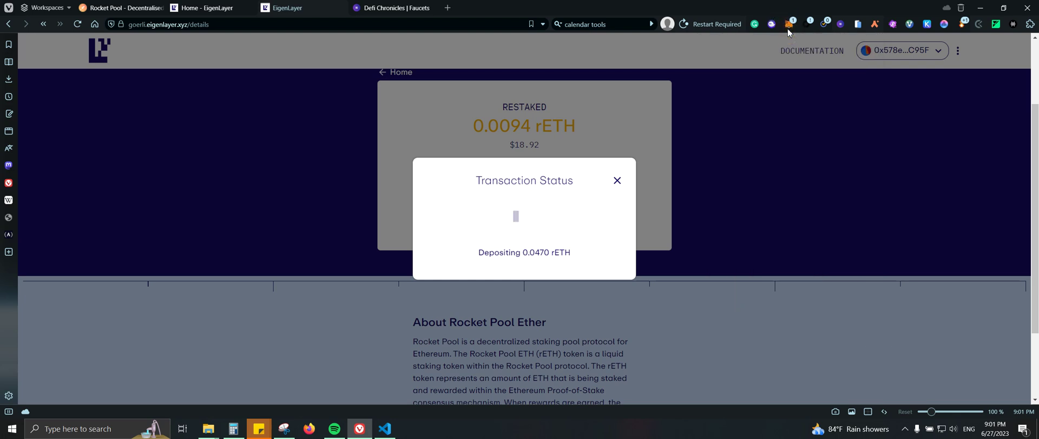
{"action": "left_click", "coordinate": [789, 27]}
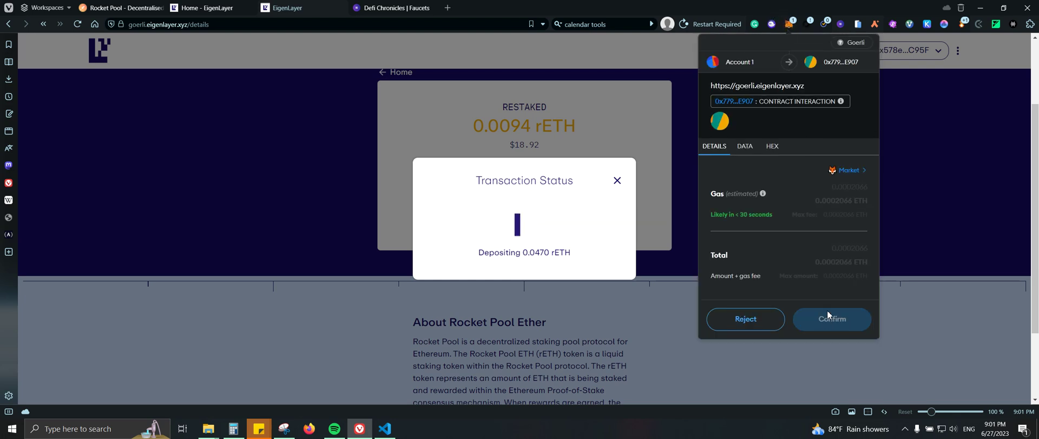
- Confirm the 0.0470 rETH deposit in MetaMask and speed it up
{"action": "left_click", "coordinate": [809, 324]}
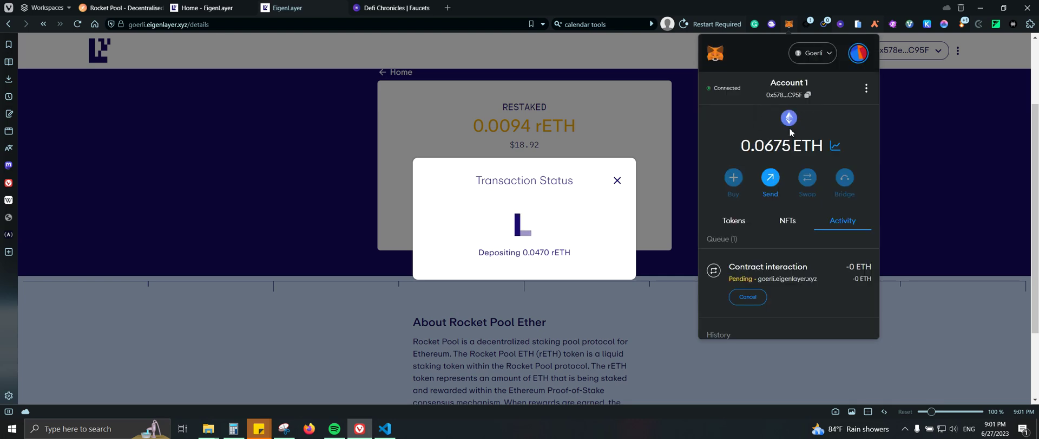
{"action": "left_click", "coordinate": [753, 222]}
{"action": "left_click", "coordinate": [836, 224]}
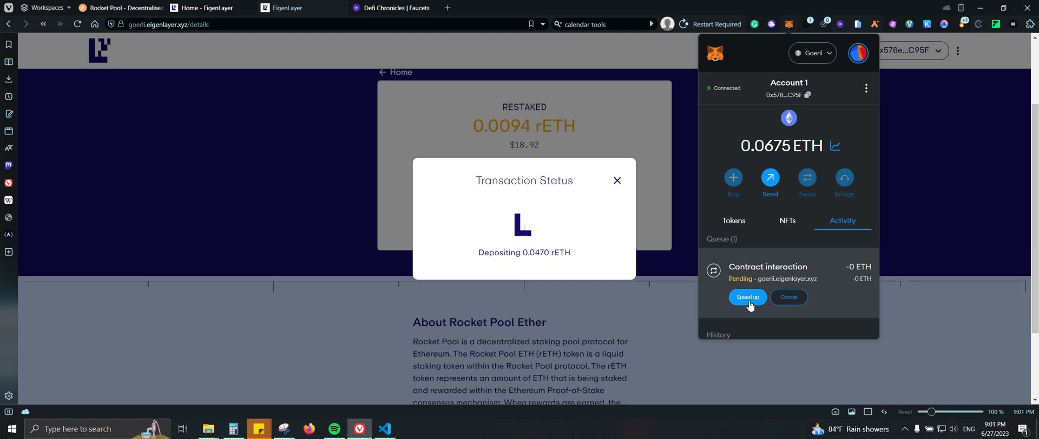
{"action": "left_click", "coordinate": [749, 297]}
{"action": "left_click", "coordinate": [773, 254]}
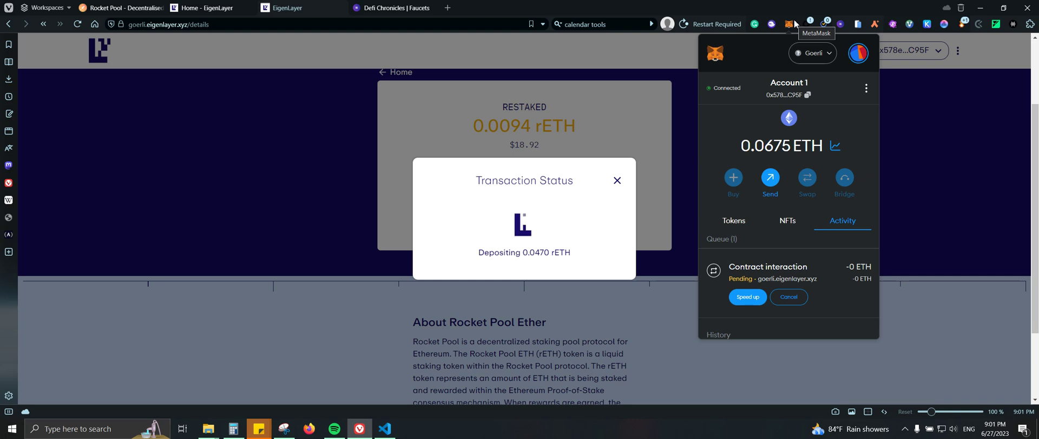
{"action": "left_click", "coordinate": [791, 24]}
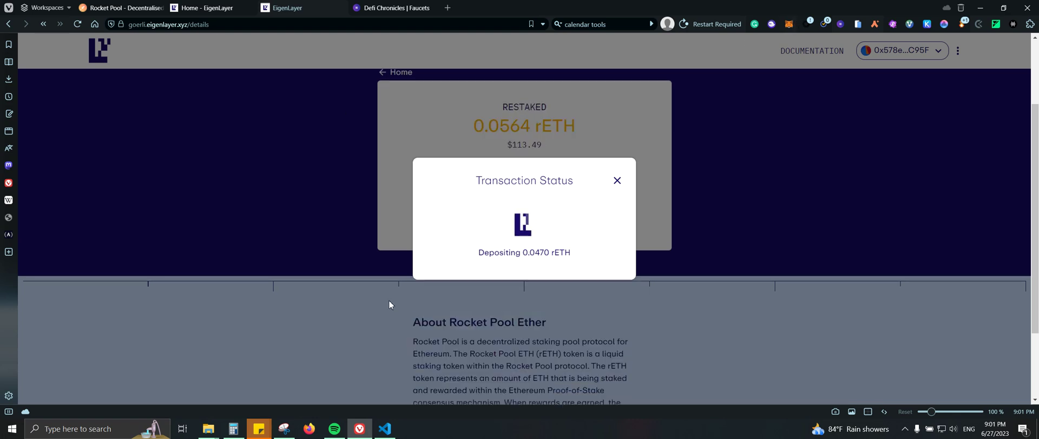
- Dismiss the deposit success dialog, note the 0.0564 rETH restaked total, and return Home
{"action": "scroll", "coordinate": [389, 300], "scroll_direction": "down", "scroll_amount": 1}
{"action": "scroll", "coordinate": [388, 300], "scroll_direction": "up", "scroll_amount": 2}
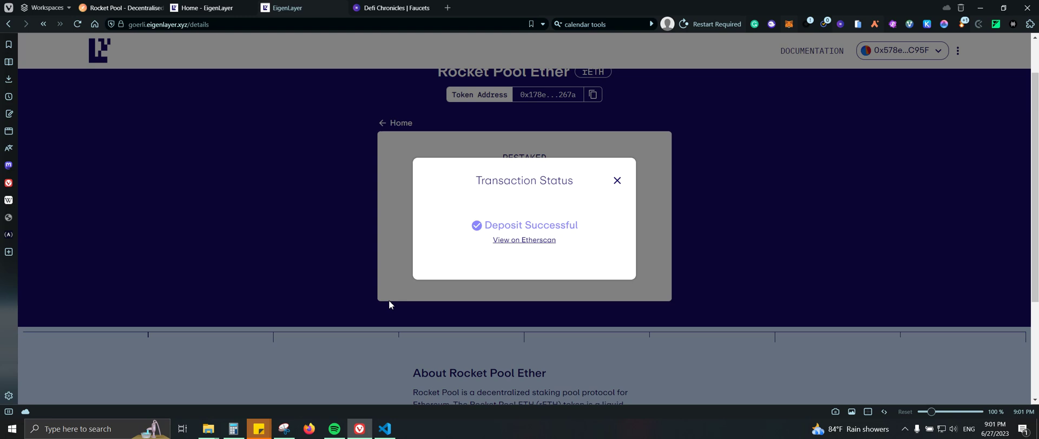
{"action": "left_click", "coordinate": [617, 181]}
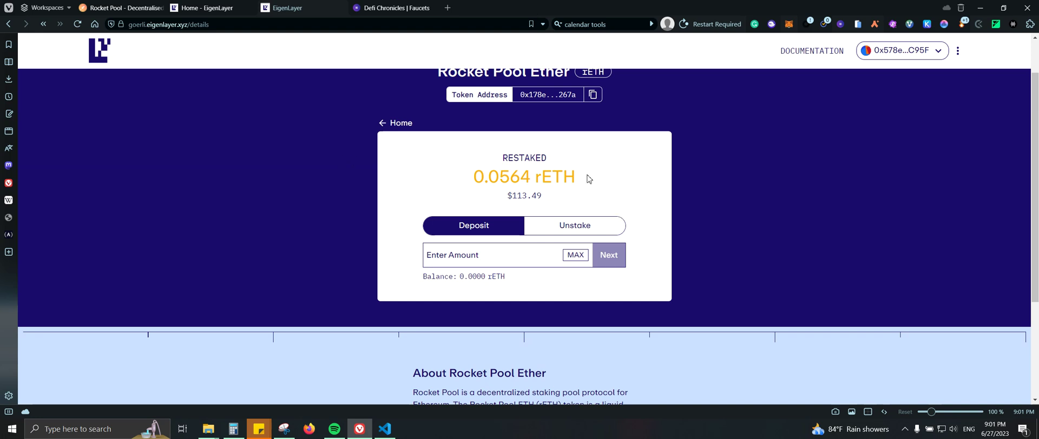
{"action": "left_click_drag", "start_coordinate": [587, 179], "coordinate": [466, 178]}
{"action": "left_click", "coordinate": [394, 125]}
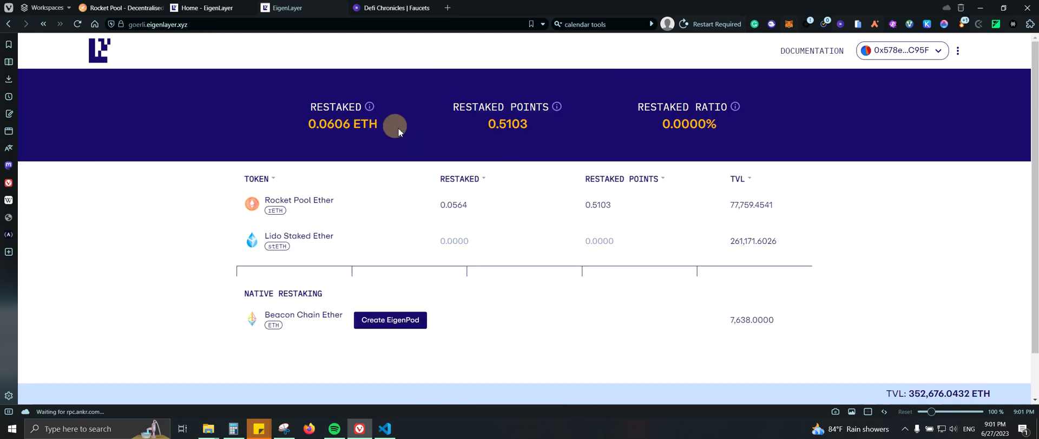
- Request unstaking 0.01 rETH from Rocket Pool Ether on EigenLayer
{"action": "left_click", "coordinate": [326, 207]}
{"action": "left_click", "coordinate": [570, 280]}
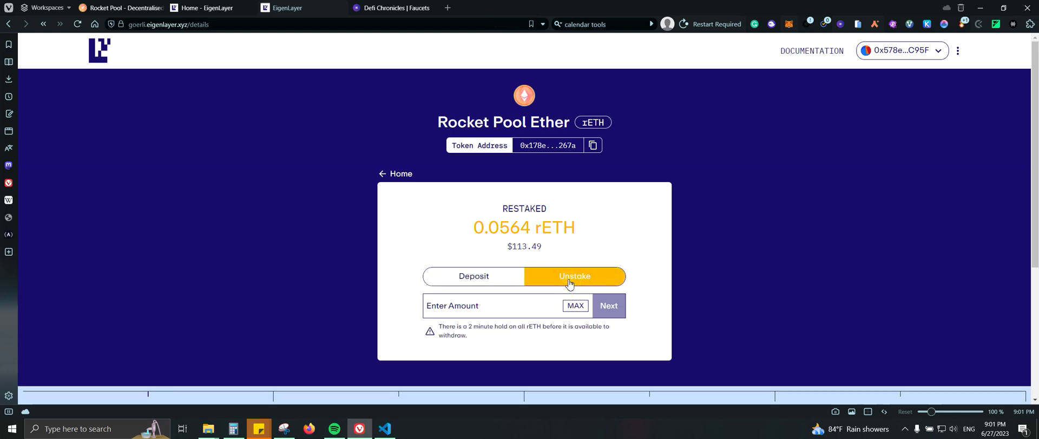
{"action": "left_click", "coordinate": [499, 312]}
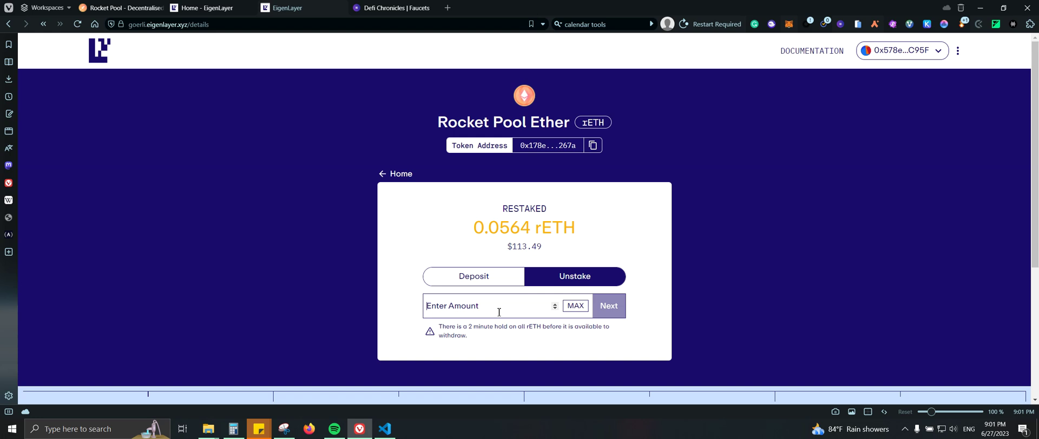
{"action": "type", "text": "0.01"}
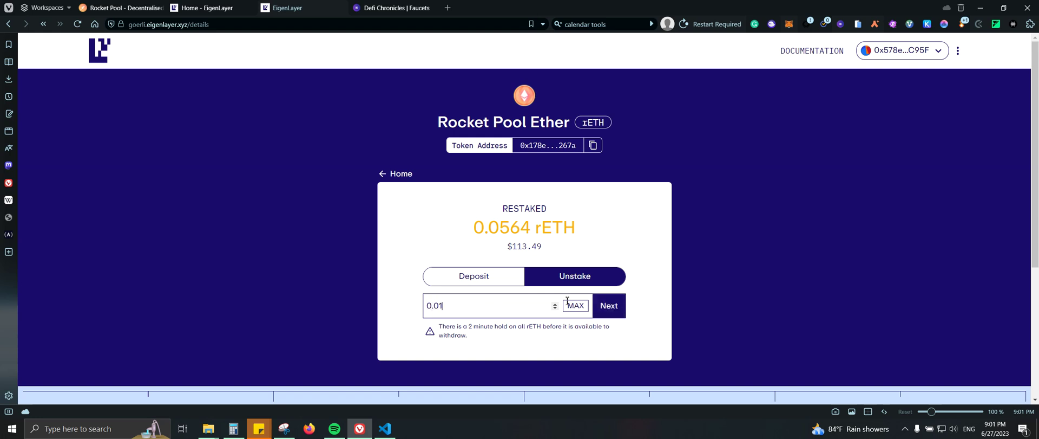
{"action": "left_click", "coordinate": [610, 307]}
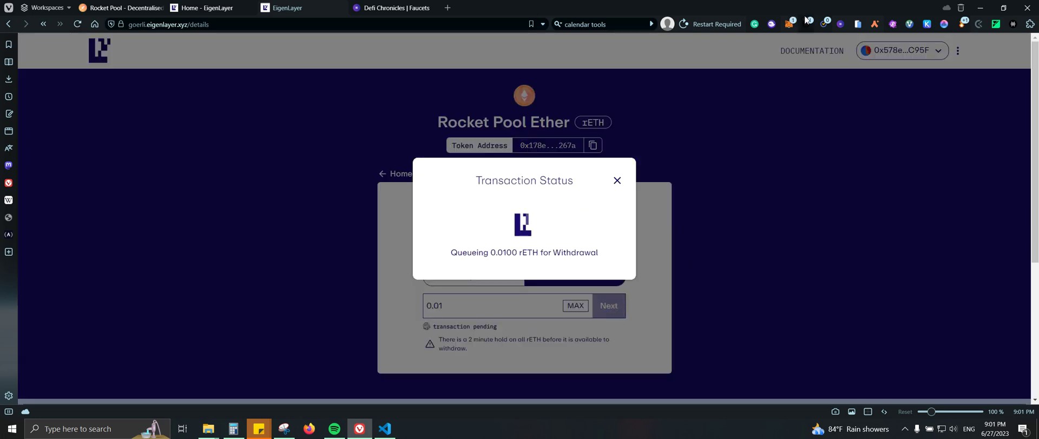
- Approve the withdrawal-queue transaction in the MetaMask confirmation window
{"action": "left_click", "coordinate": [1006, 10]}
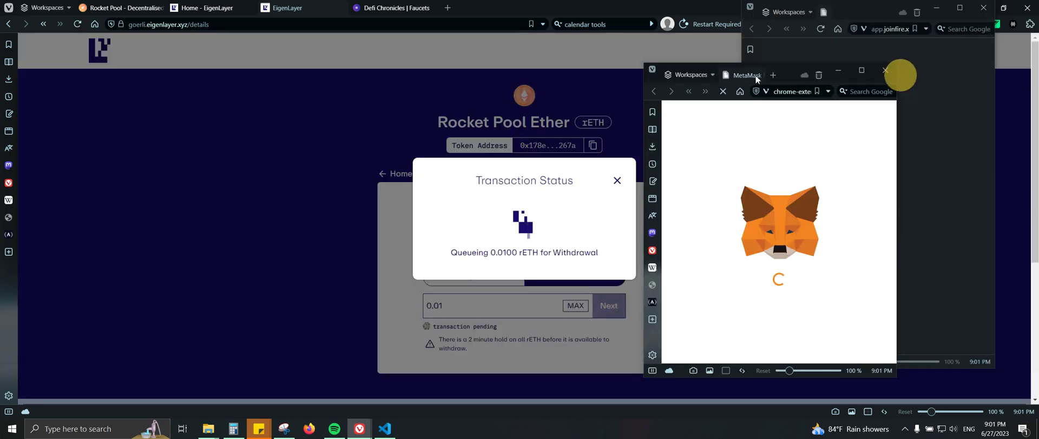
{"action": "left_click", "coordinate": [984, 7]}
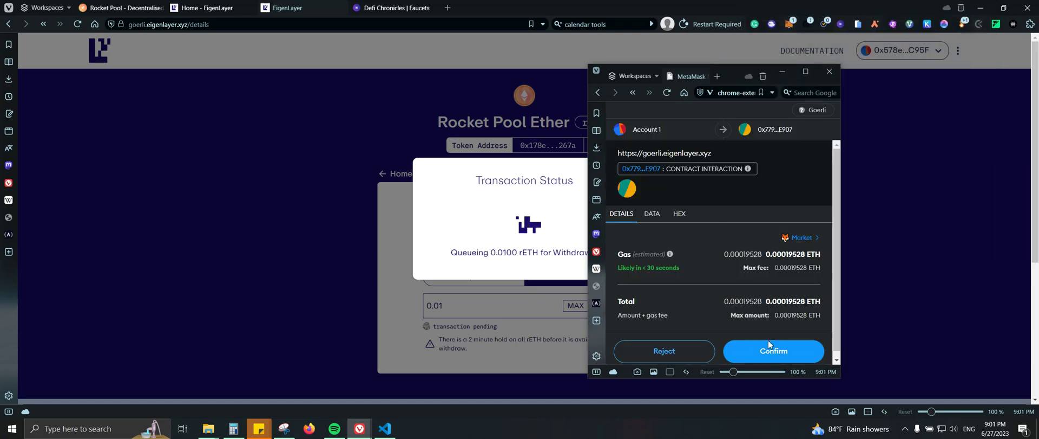
{"action": "left_click", "coordinate": [768, 349]}
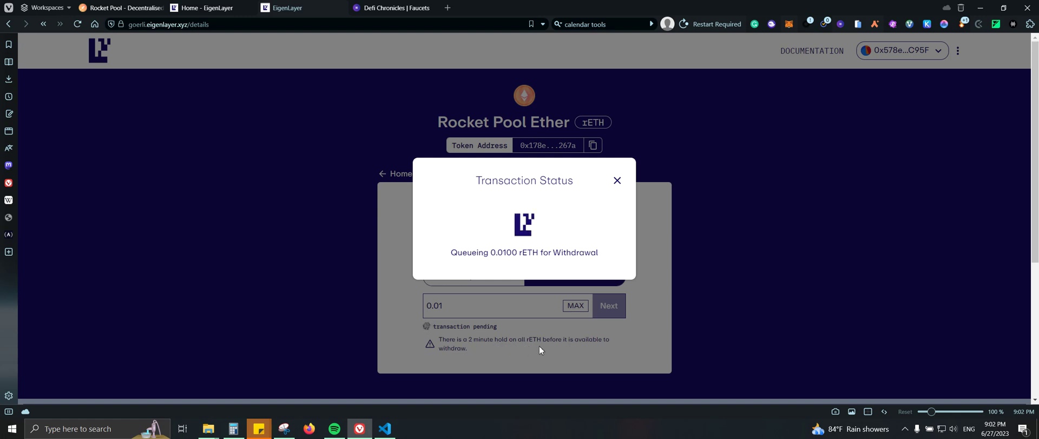
- Speed up the pending withdrawal transaction in MetaMask
{"action": "left_click", "coordinate": [795, 25]}
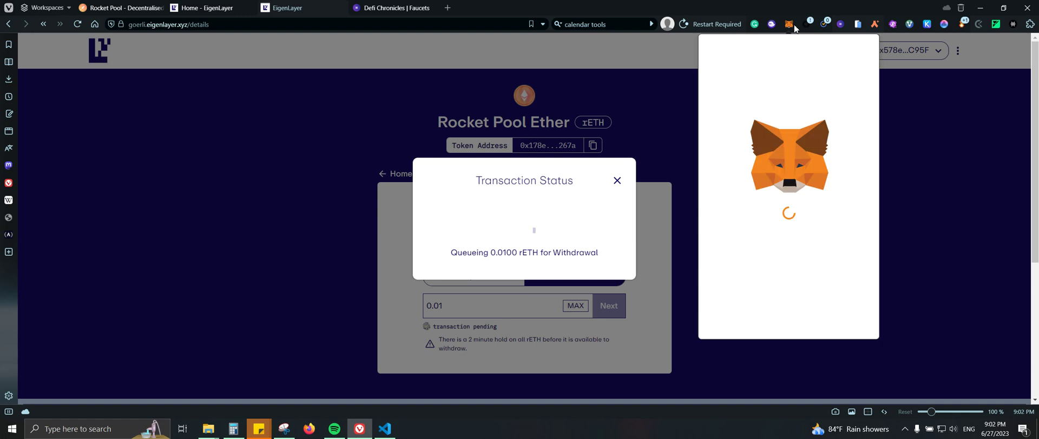
{"action": "left_click", "coordinate": [748, 296]}
{"action": "left_click", "coordinate": [786, 247]}
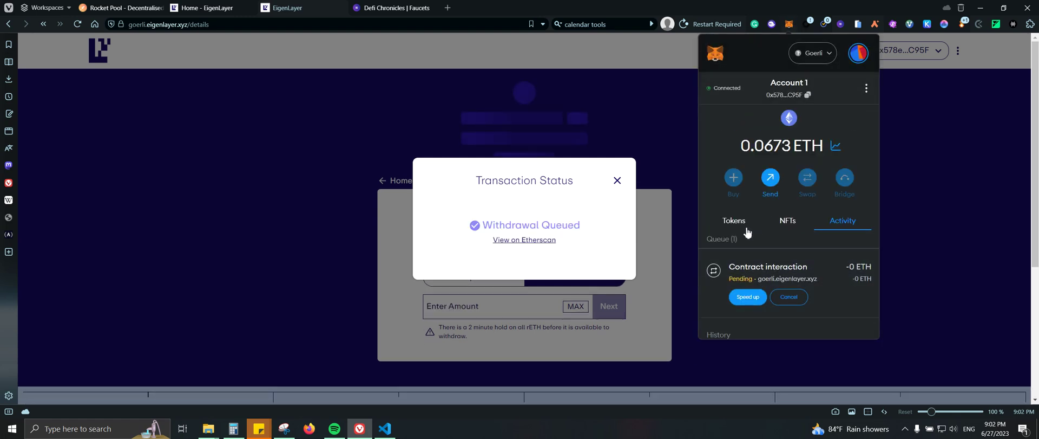
- Dismiss the Withdrawal Queued message and review the 0.0100 rETH unstake pending entry
{"action": "left_click", "coordinate": [617, 181]}
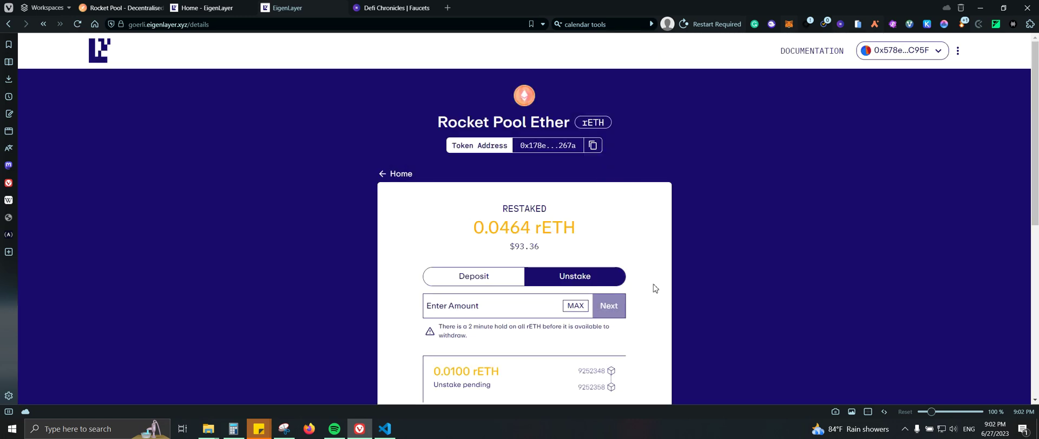
{"action": "scroll", "coordinate": [654, 287], "scroll_direction": "down", "scroll_amount": 2}
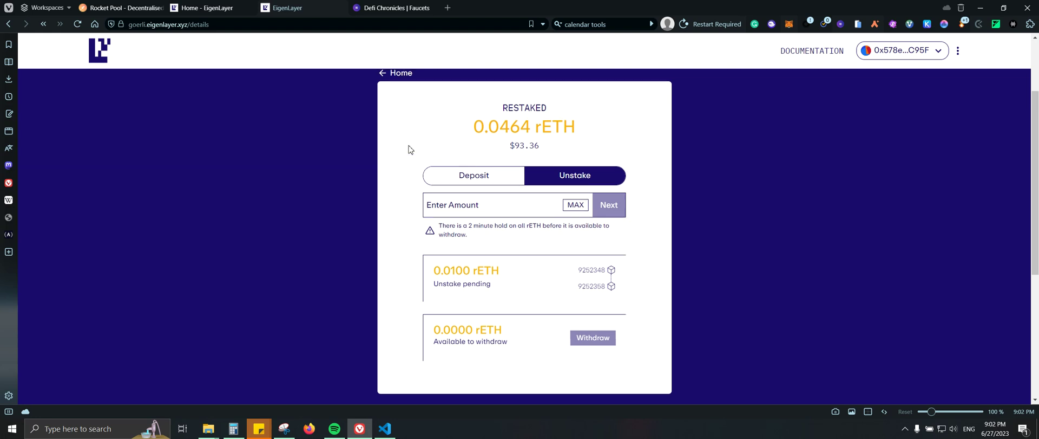
{"action": "scroll", "coordinate": [409, 148], "scroll_direction": "up", "scroll_amount": 1}
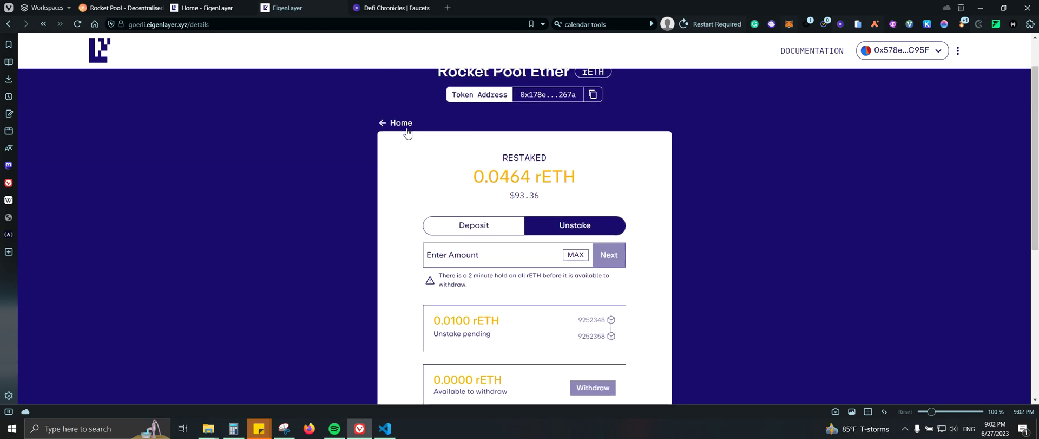